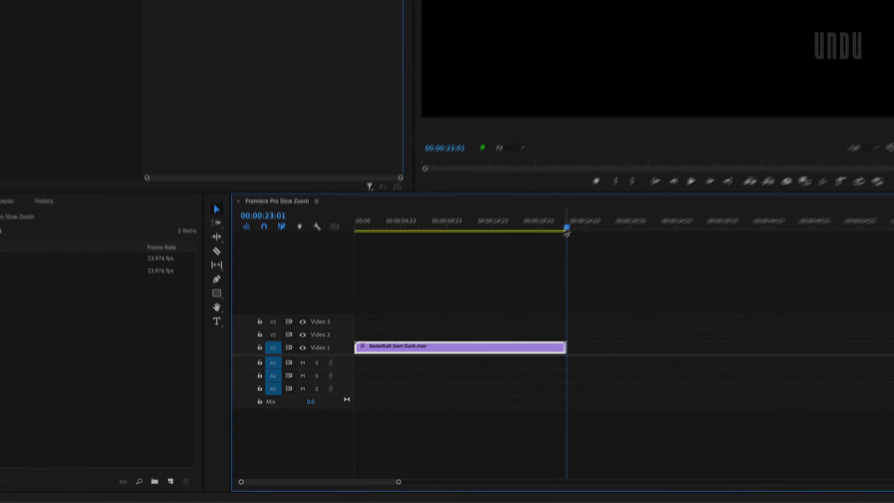
Move the playhead from the sequence end back near the start of the dunk clip.
{"action": "mouse_move", "coordinate": [569, 229]}
{"action": "left_mouse_down"}
{"action": "mouse_move", "coordinate": [364, 225]}
{"action": "mouse_move", "coordinate": [376, 225]}
{"action": "left_mouse_up"}
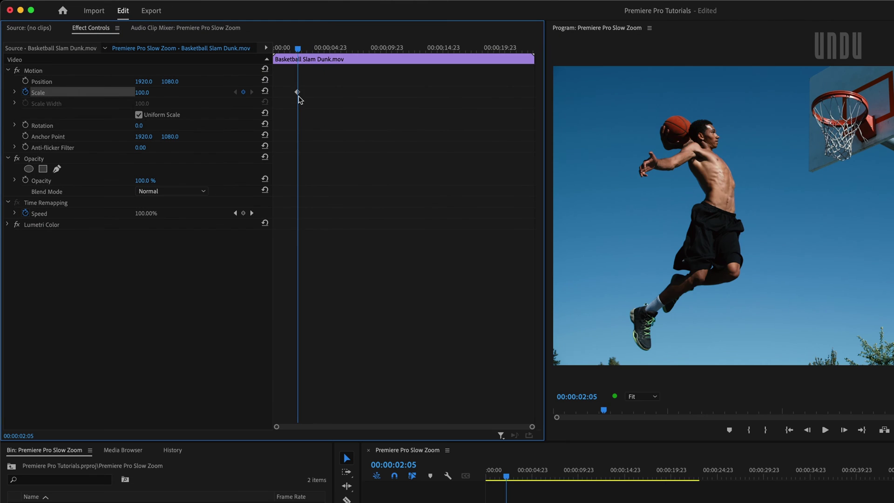
Add a 150 Scale keyframe at about 00:00:13:07, then replay from the first keyframe.
{"action": "mouse_move", "coordinate": [299, 48]}
{"action": "left_mouse_down"}
{"action": "mouse_move", "coordinate": [424, 58]}
{"action": "mouse_move", "coordinate": [417, 56]}
{"action": "left_mouse_up"}
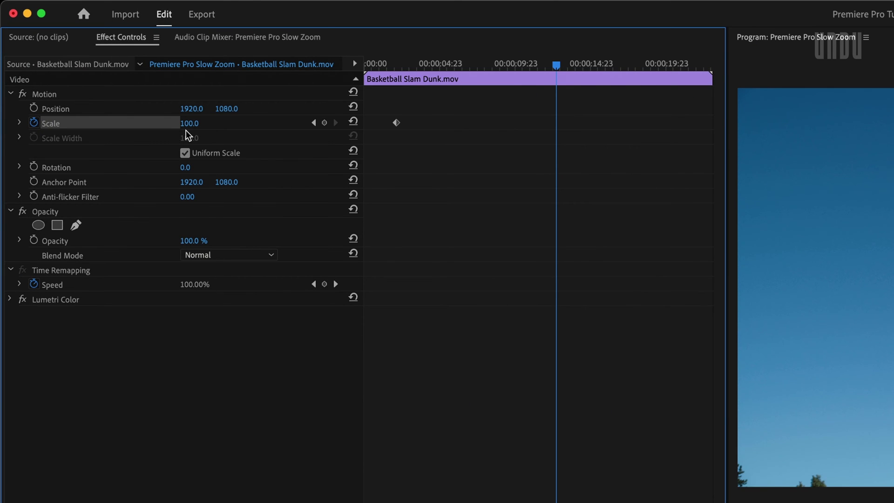
{"action": "left_click", "coordinate": [19, 122]}
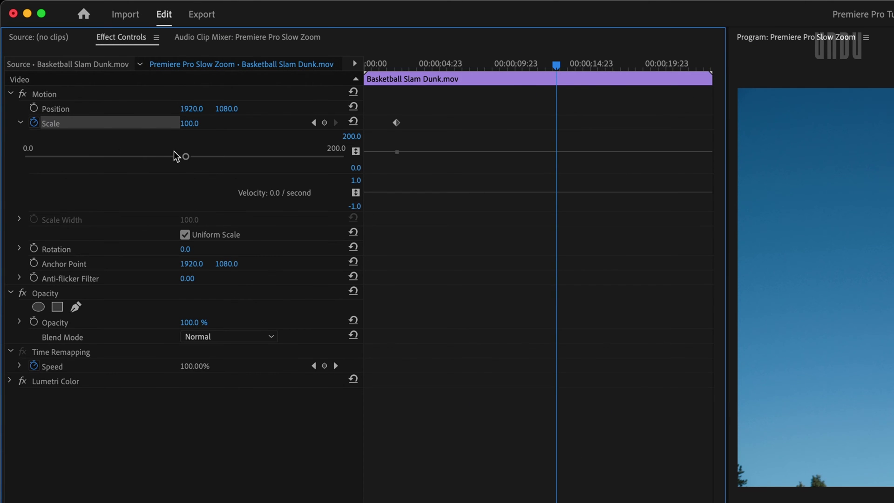
{"action": "left_click_drag", "start_coordinate": [185, 156], "coordinate": [222, 156]}
{"action": "left_click_drag", "start_coordinate": [187, 124], "coordinate": [193, 124]}
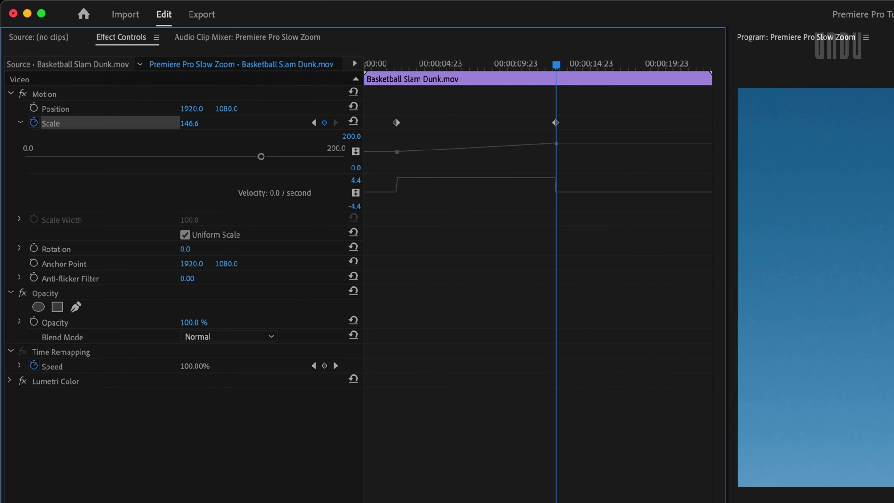
{"action": "left_click", "coordinate": [198, 123]}
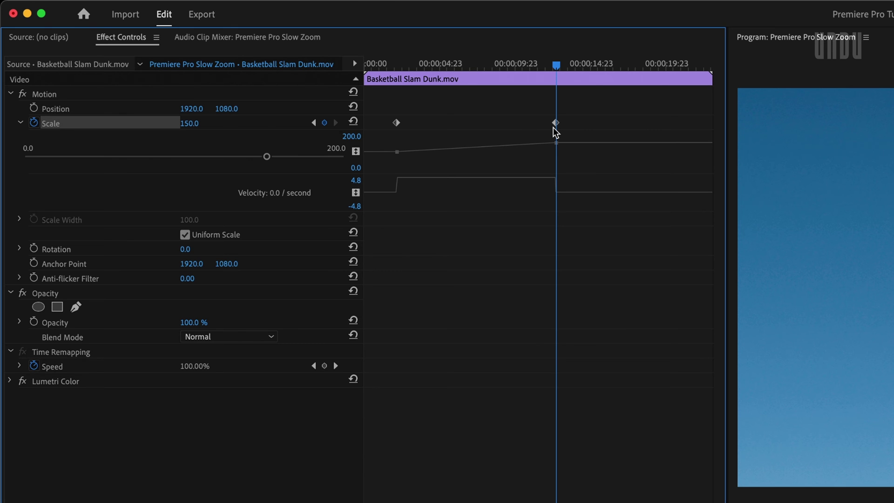
{"action": "left_click", "coordinate": [314, 122]}
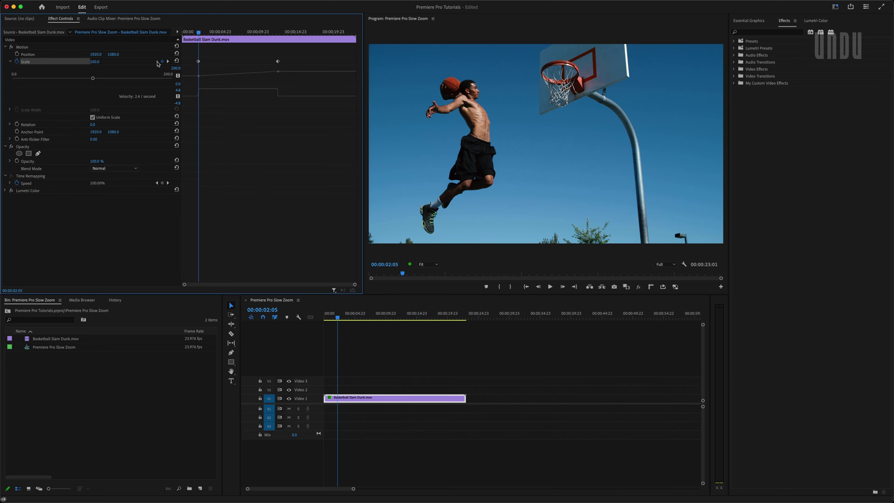
{"action": "key", "text": "space"}
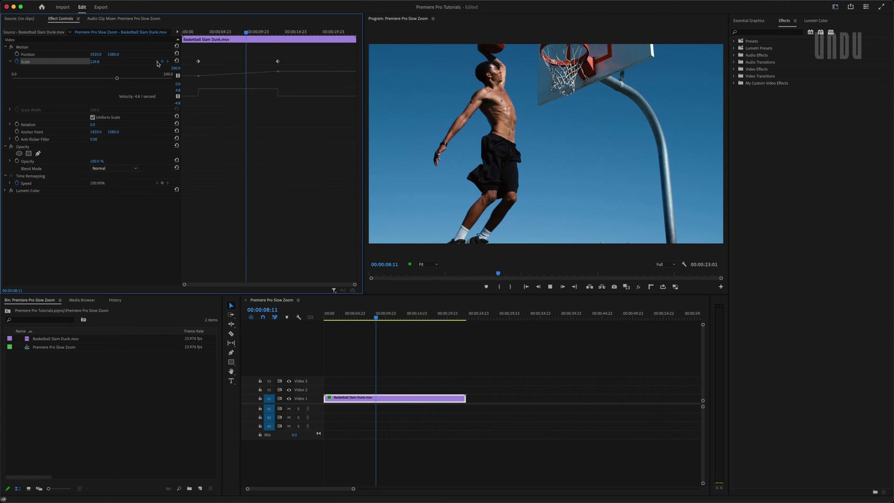
{"action": "key", "text": "space"}
{"action": "left_click_drag", "start_coordinate": [244, 32], "coordinate": [260, 34]}
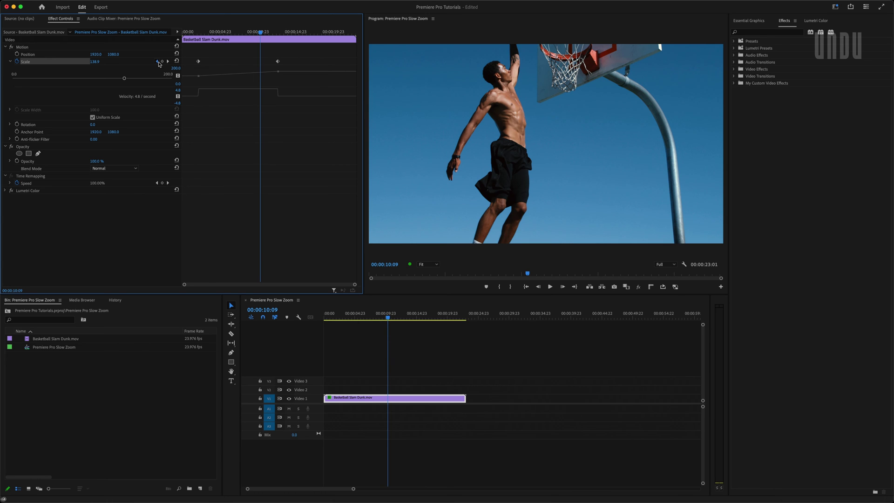
{"action": "left_click", "coordinate": [159, 62]}
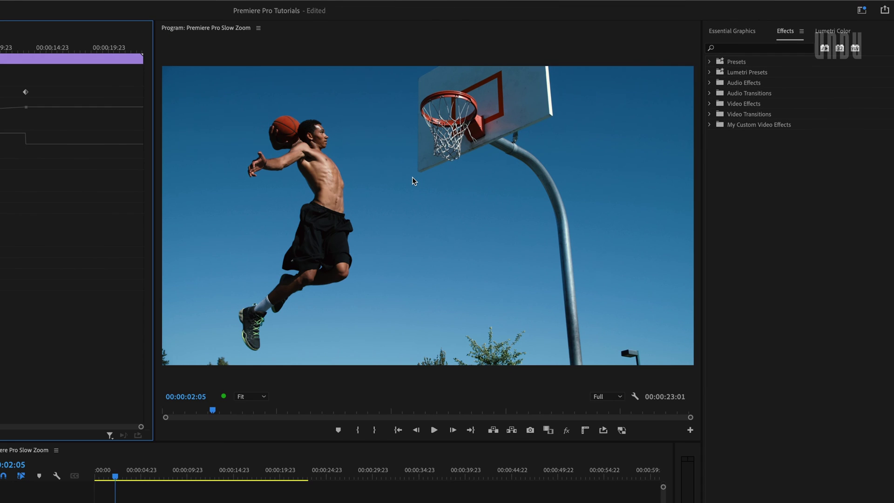
{"action": "left_click", "coordinate": [413, 181]}
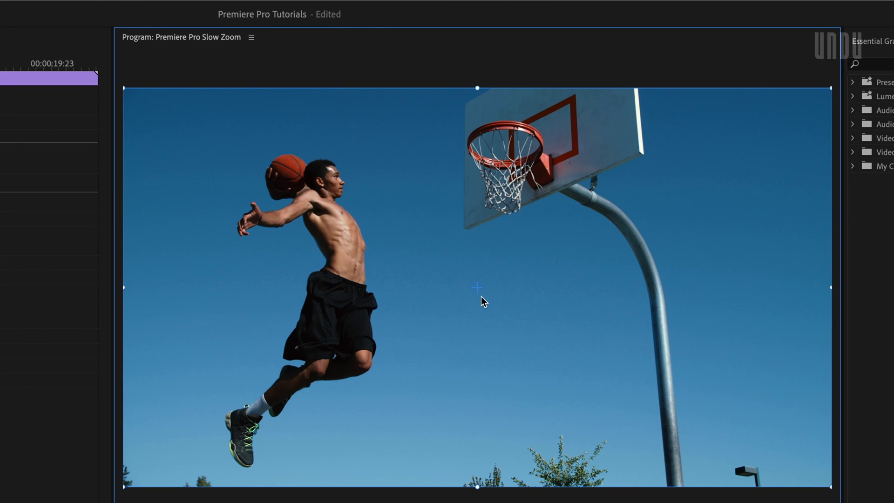
Reposition the clip's anchor point from frame centre onto the backboard above the hoop.
{"action": "left_click", "coordinate": [479, 290]}
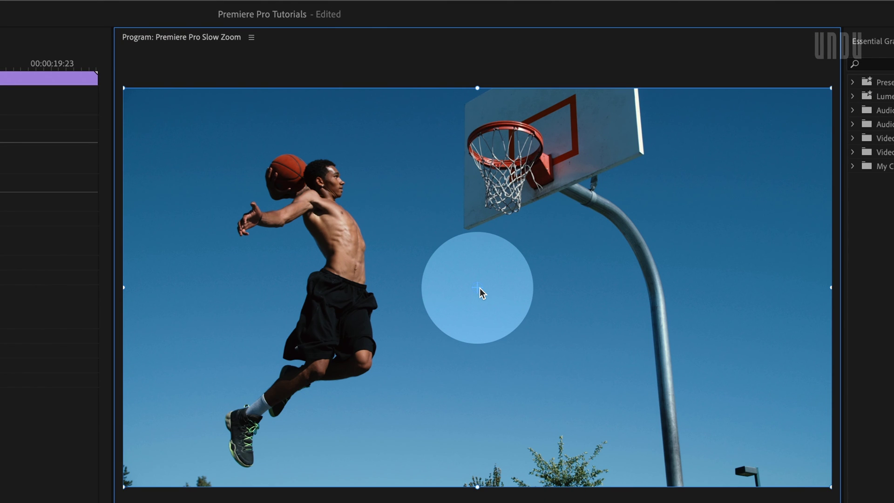
{"action": "left_click_drag", "start_coordinate": [479, 288], "coordinate": [524, 84]}
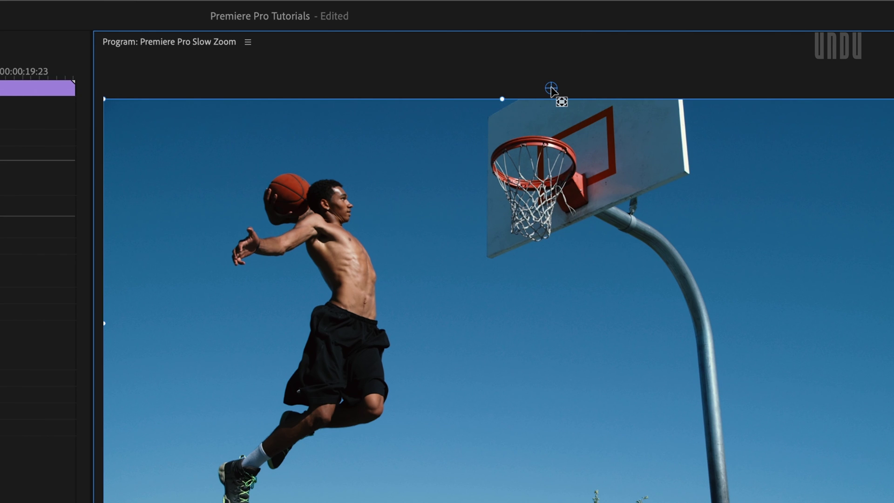
{"action": "left_click_drag", "start_coordinate": [551, 88], "coordinate": [545, 88]}
{"action": "left_click_drag", "start_coordinate": [545, 97], "coordinate": [542, 119]}
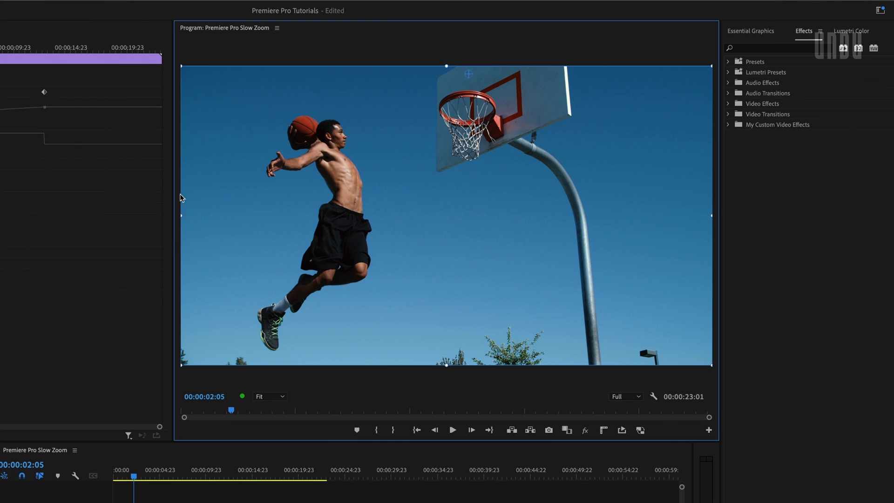
{"action": "left_click", "coordinate": [67, 185]}
{"action": "key", "text": "space"}
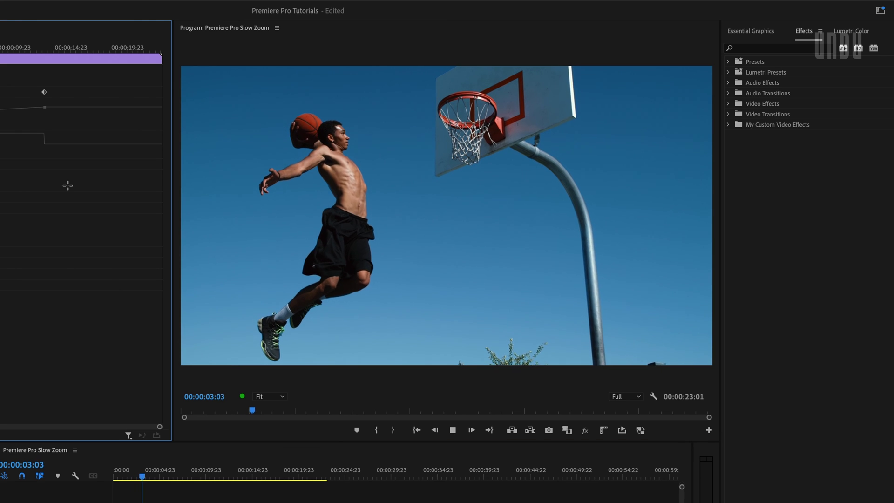